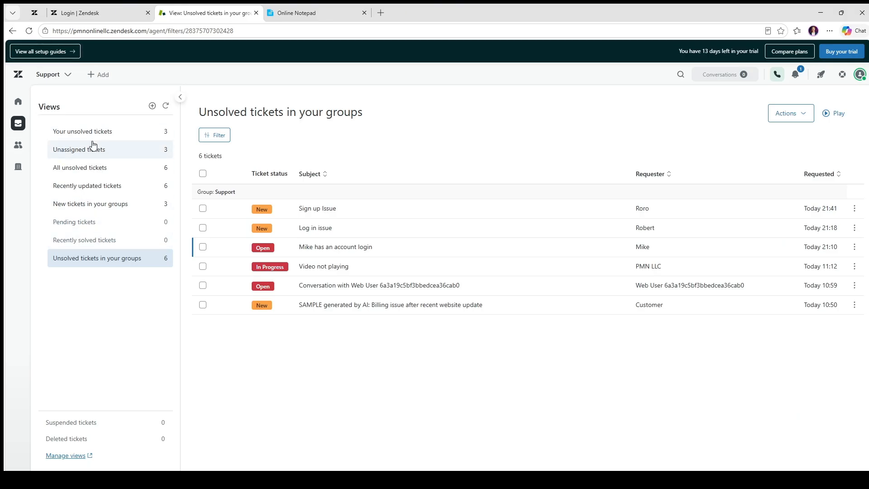
Refresh the ticket views and browse the agent home's completed, CC'd and auto assist work lists, ending on the home tickets list
left_click(164, 107)
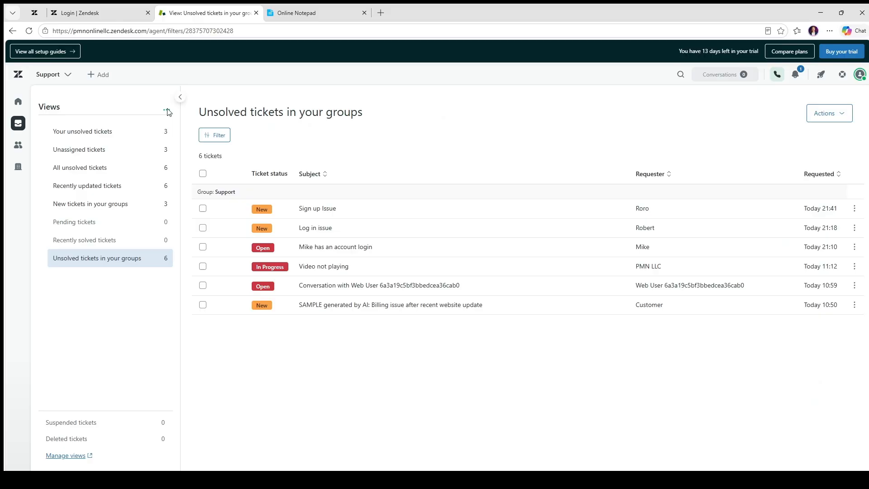
left_click(18, 101)
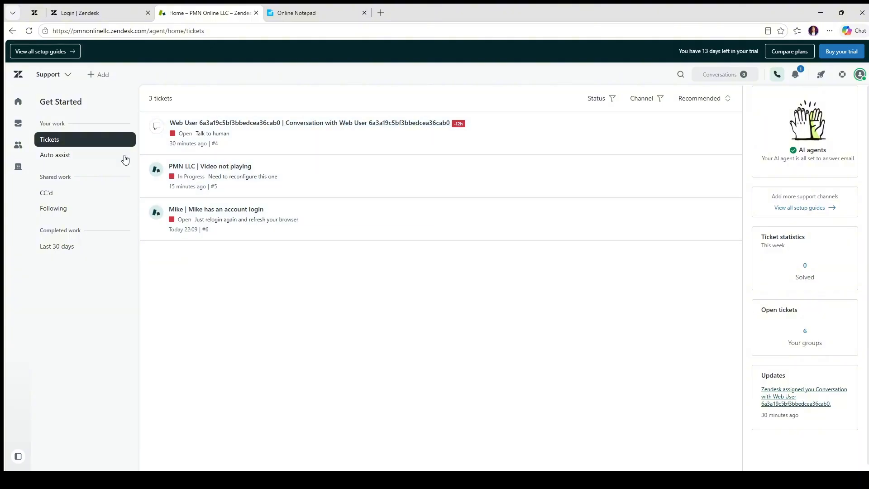
left_click(67, 255)
left_click(68, 193)
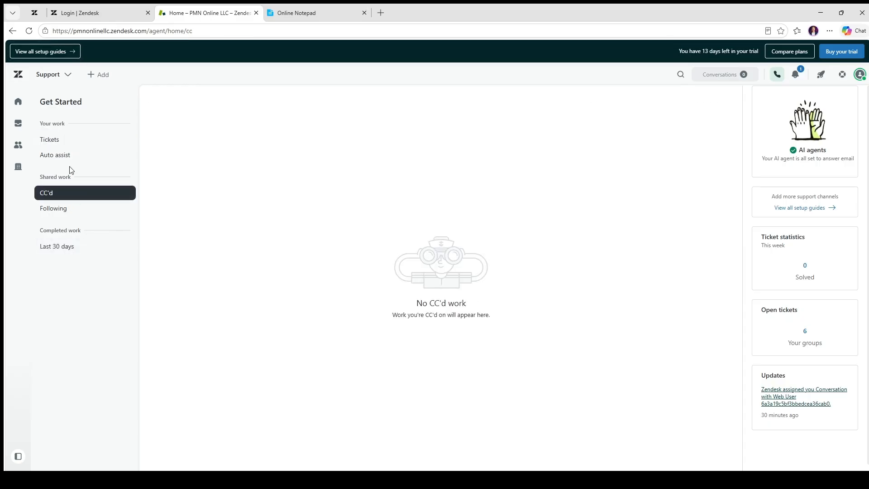
left_click(68, 156)
left_click(18, 123)
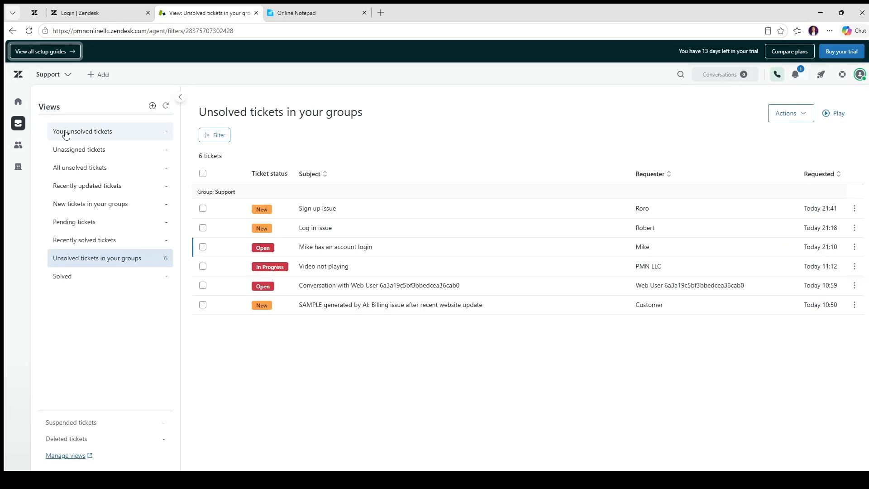
left_click(18, 101)
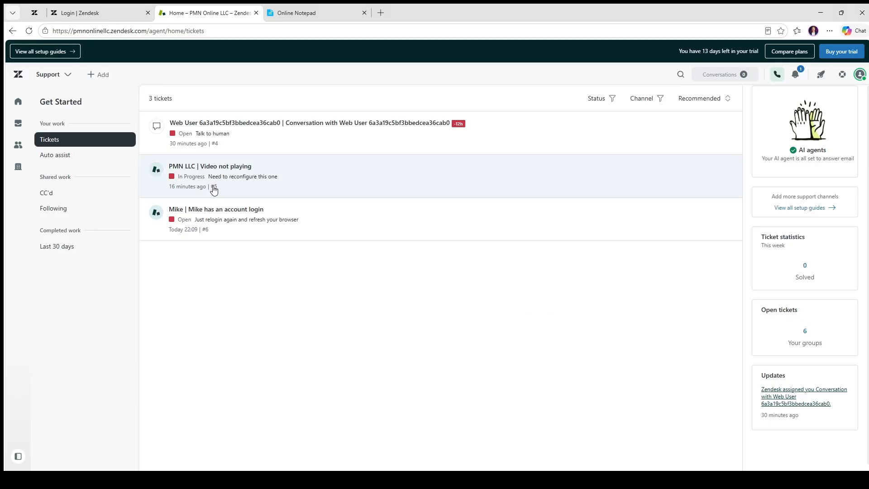
Look at the Zendesk homepage and sign-in page, and return to the agent home to view auto assist and the tickets list
left_click(34, 13)
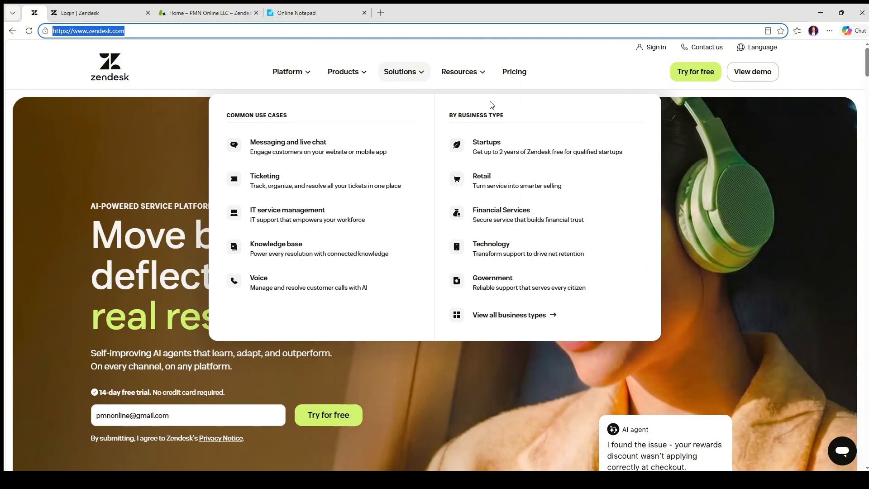
left_click(595, 56)
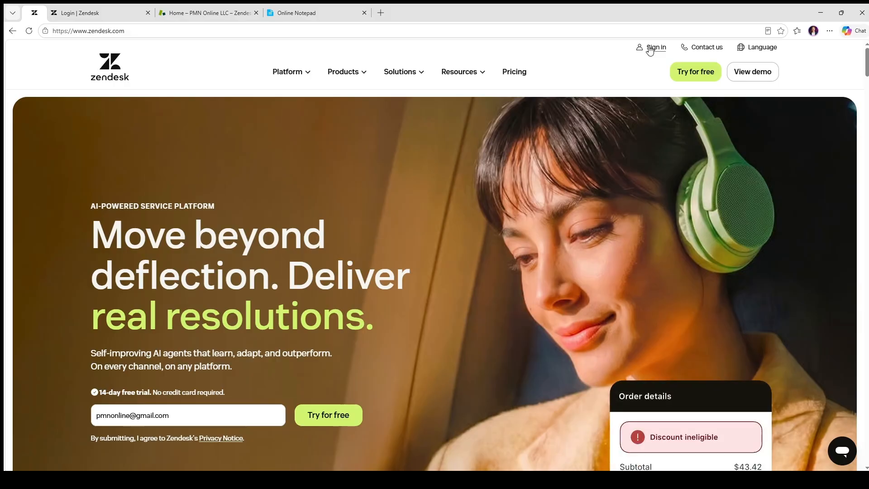
left_click(119, 8)
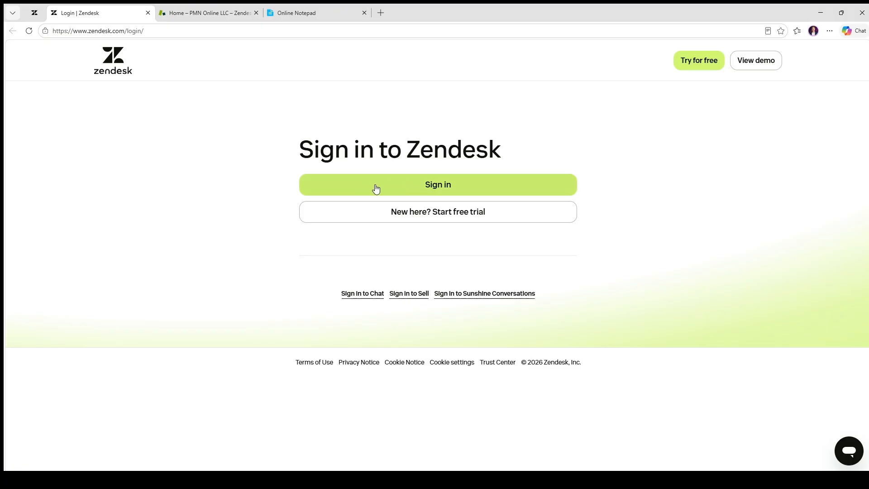
left_click(169, 14)
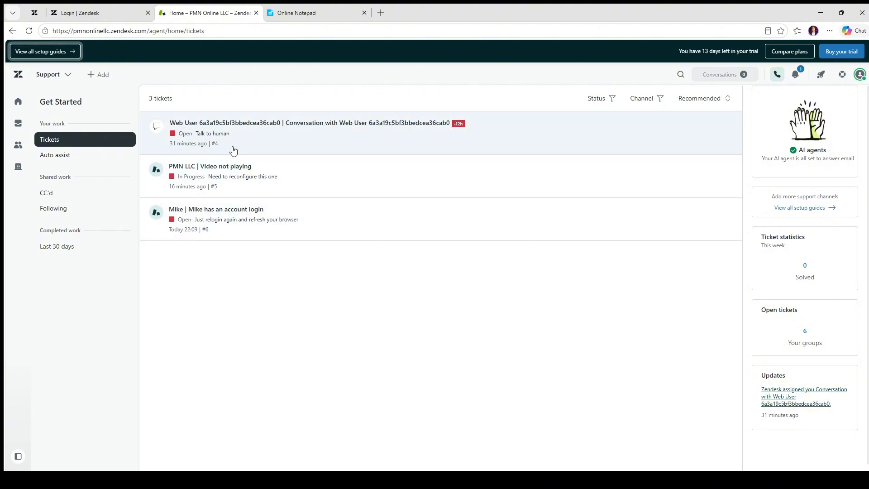
left_click(77, 157)
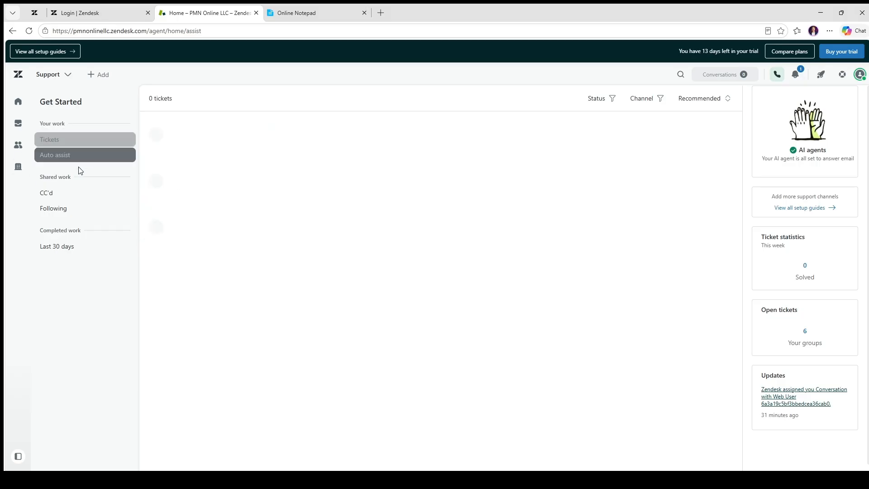
left_click(79, 140)
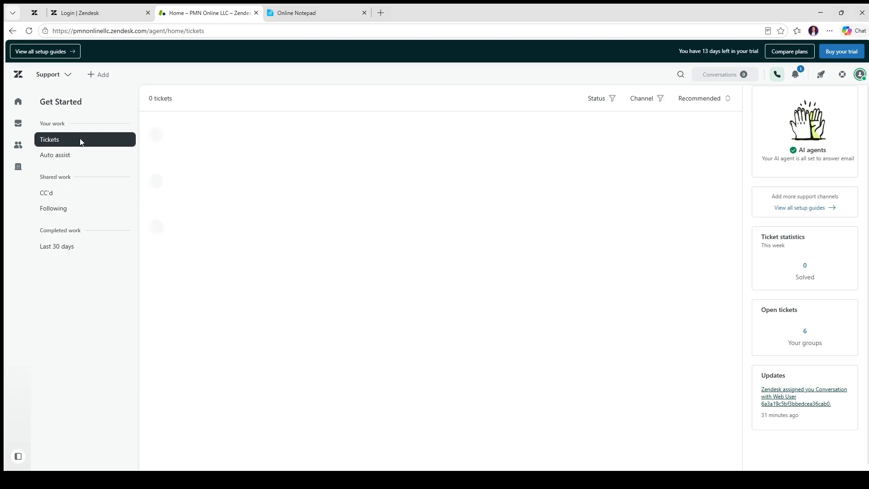
Open the Admin center and go to Triggers in the business rules of Objects and rules
left_click(67, 76)
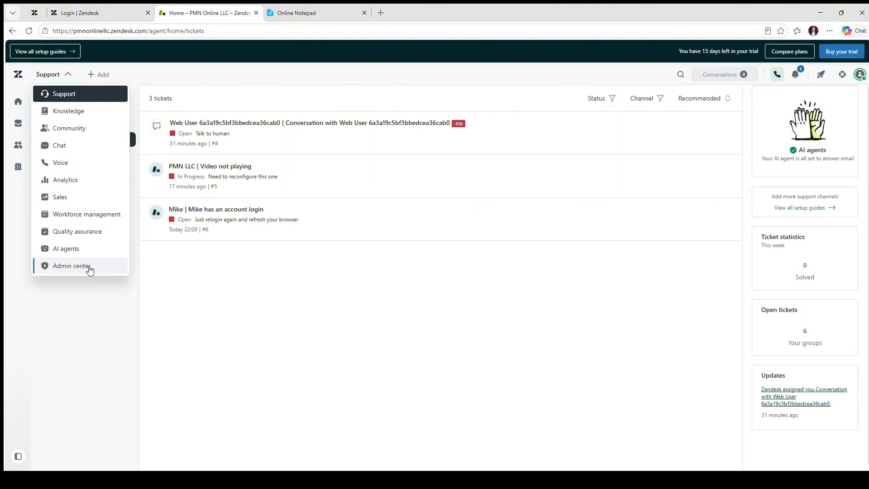
left_click(88, 267)
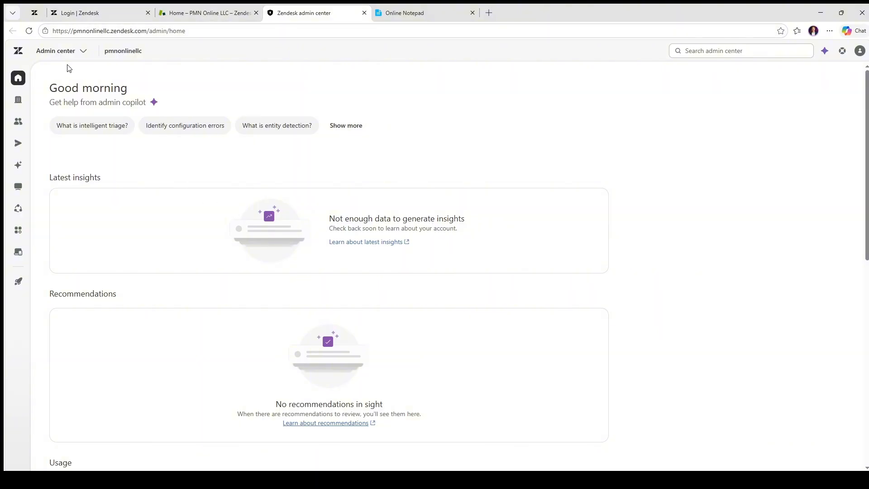
left_click(20, 212)
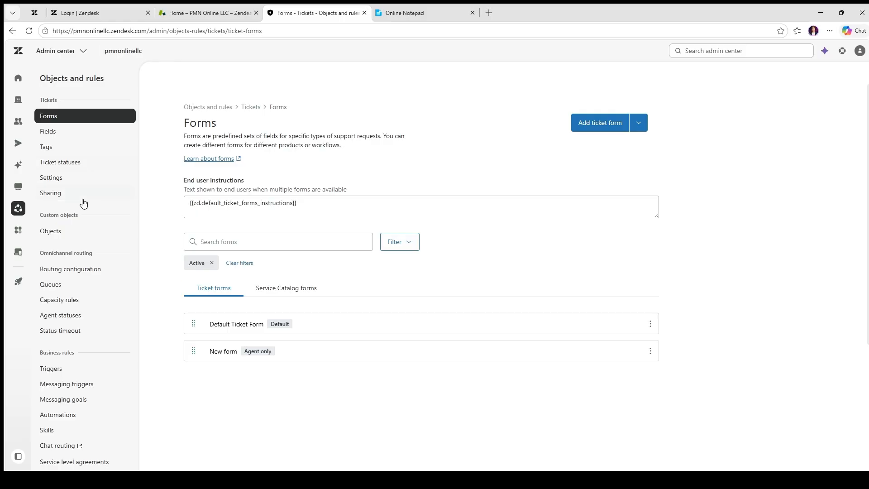
scroll(91, 294, "down", 3)
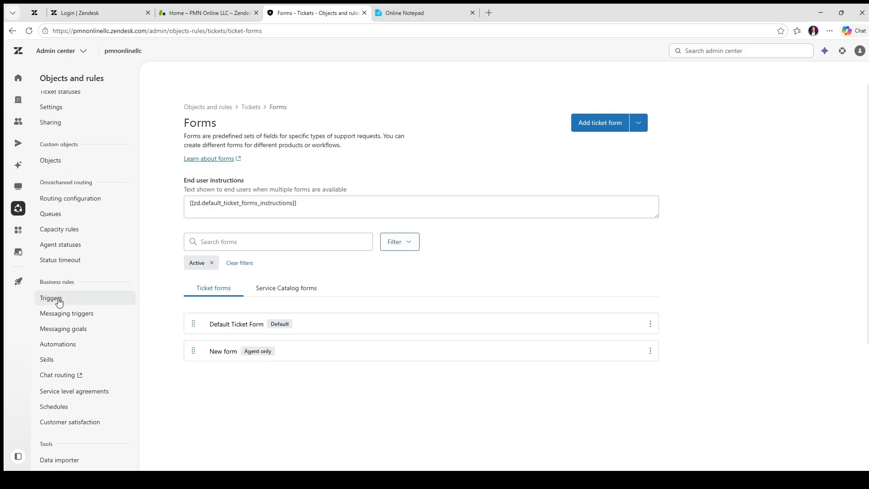
left_click(81, 300)
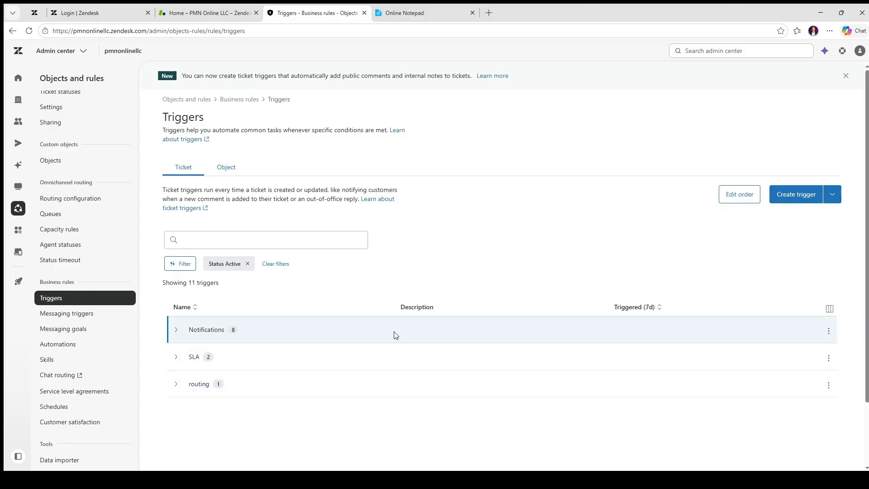
Open the trigger order editor from the Notifications category, save the order, and check the routing category's options
left_click(828, 331)
left_click(801, 366)
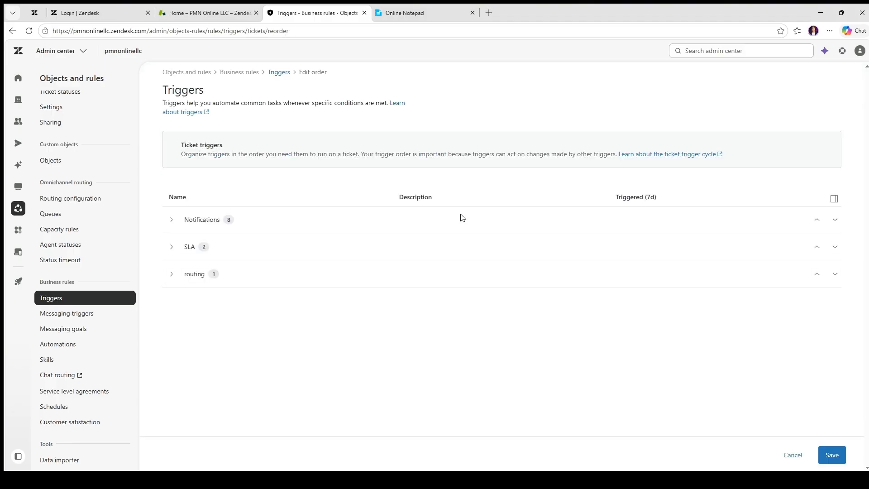
left_click(746, 250)
left_click(826, 459)
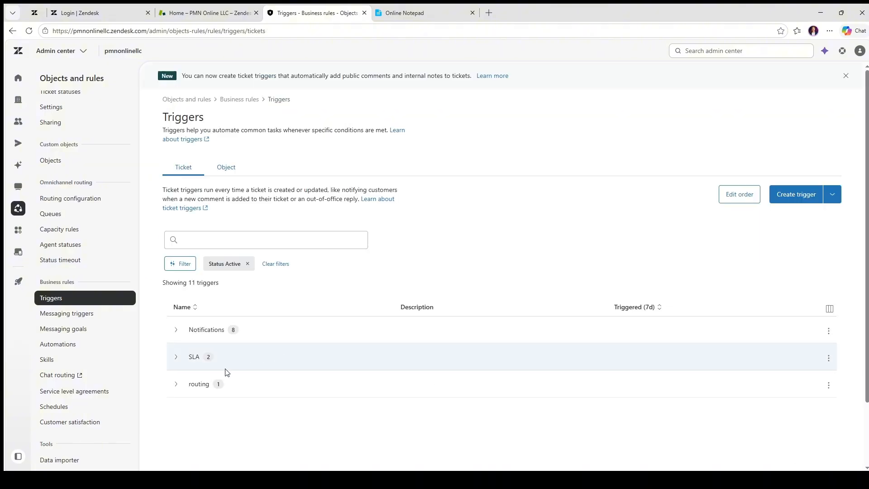
left_click(829, 385)
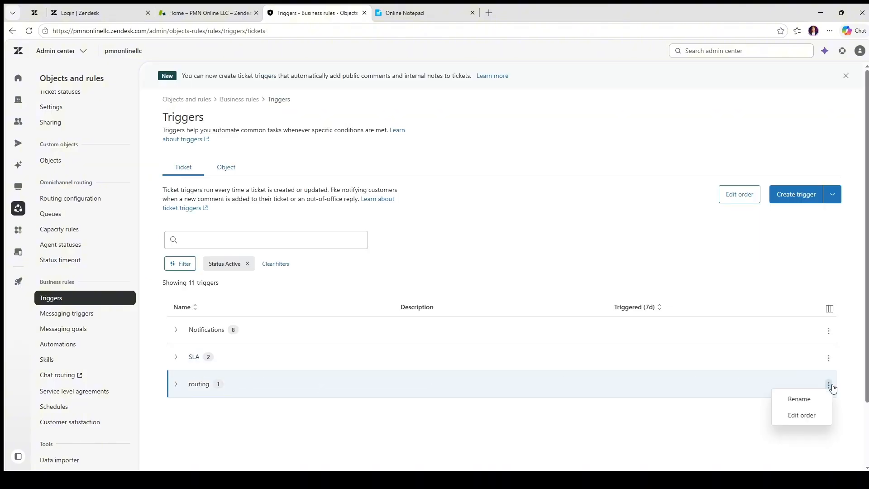
left_click(720, 392)
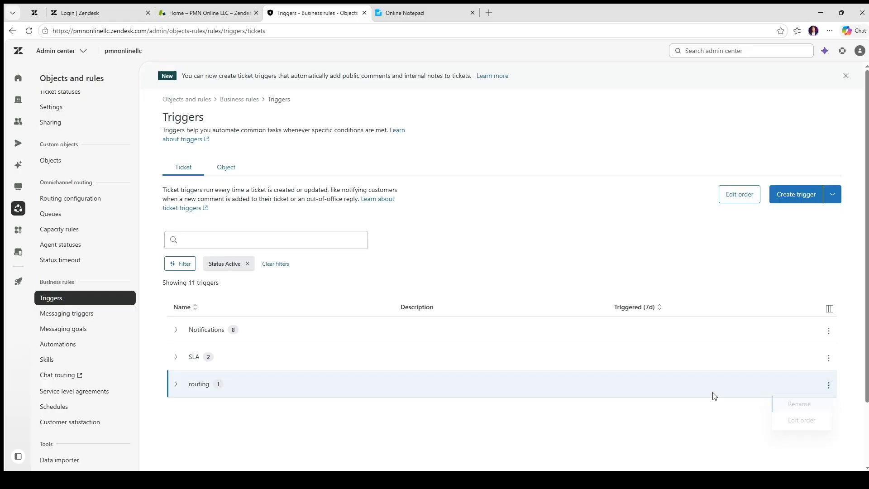
Open the trigger in the routing category and review its tag condition, assignee action and available recipients
scroll(435, 348, "down", 2)
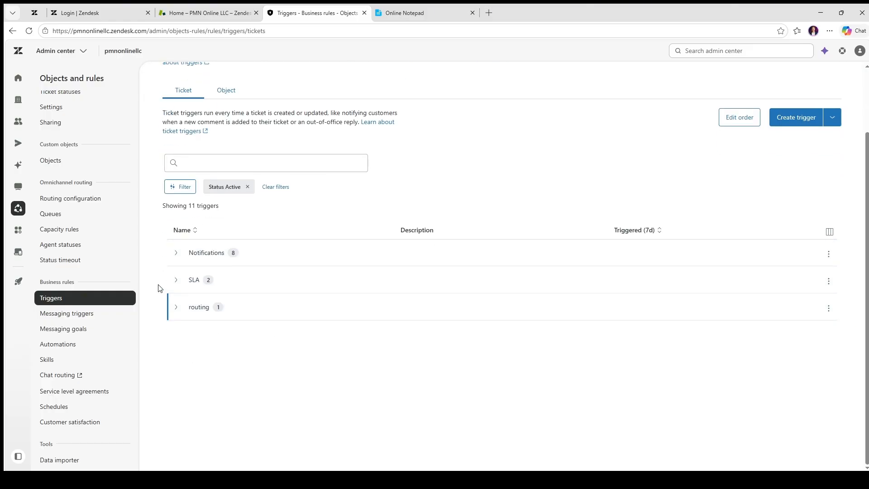
left_click(176, 307)
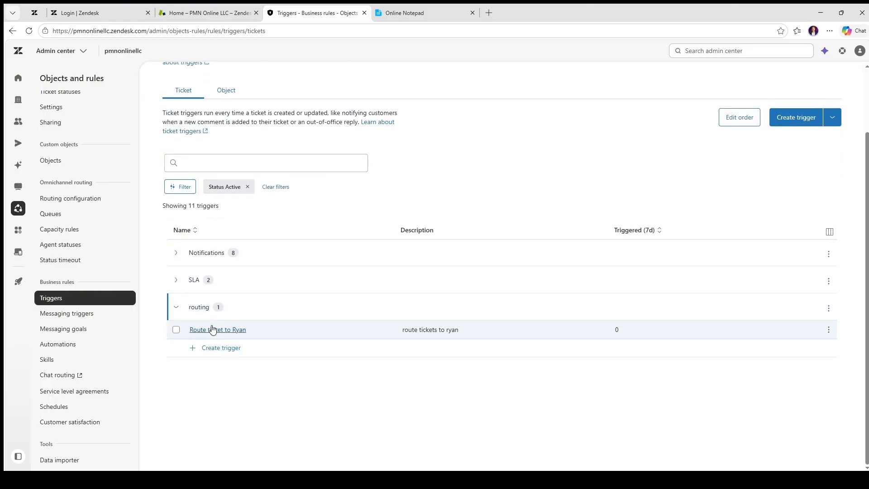
left_click(235, 334)
scroll(304, 290, "down", 5)
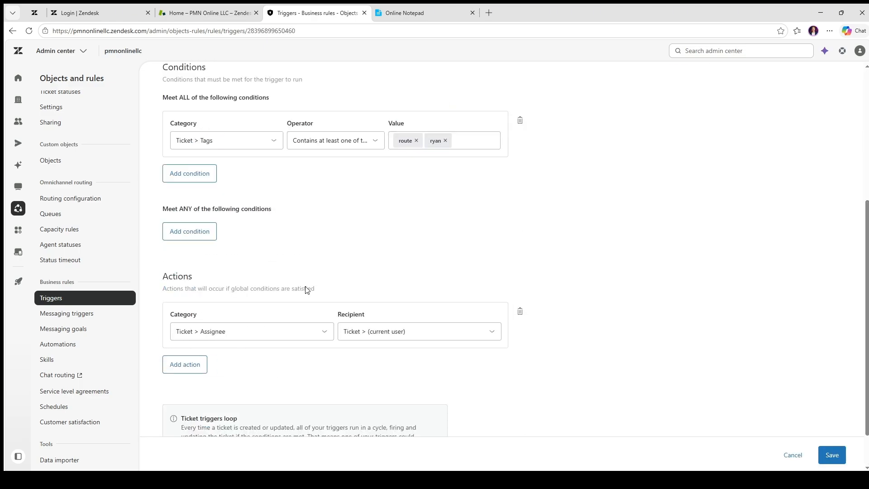
scroll(421, 347, "up", 1)
left_click(413, 327)
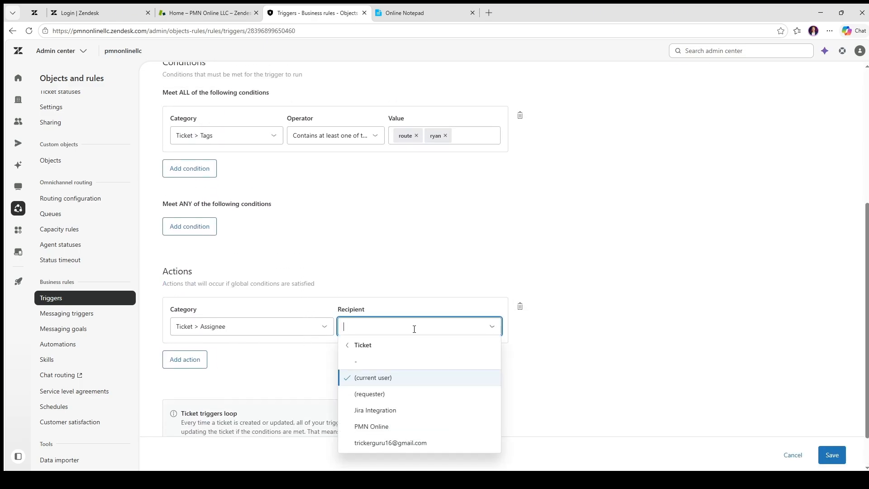
left_click(582, 341)
scroll(570, 376, "up", 5)
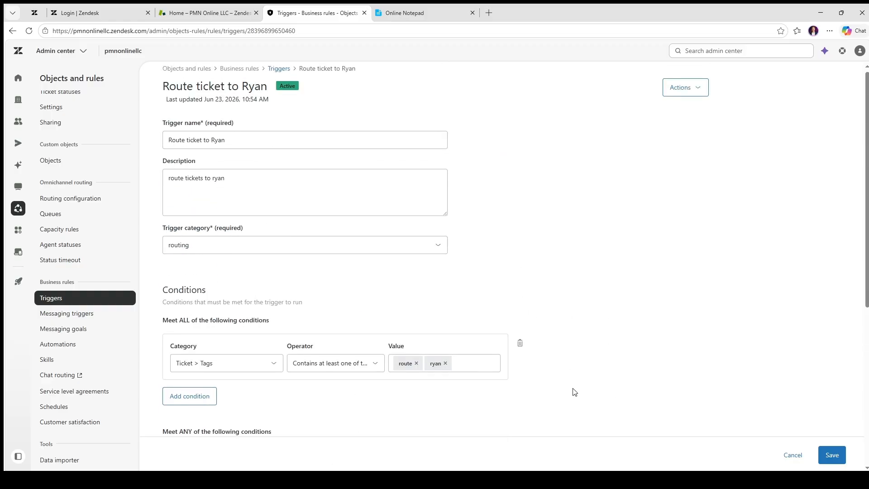
scroll(574, 392, "down", 4)
scroll(401, 384, "up", 4)
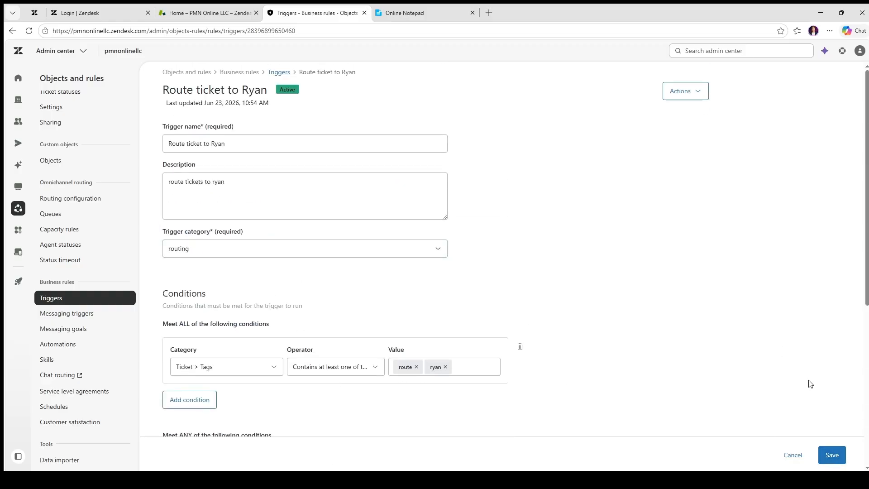
Save the ticket-routing trigger and dismiss the update notification
left_click(832, 453)
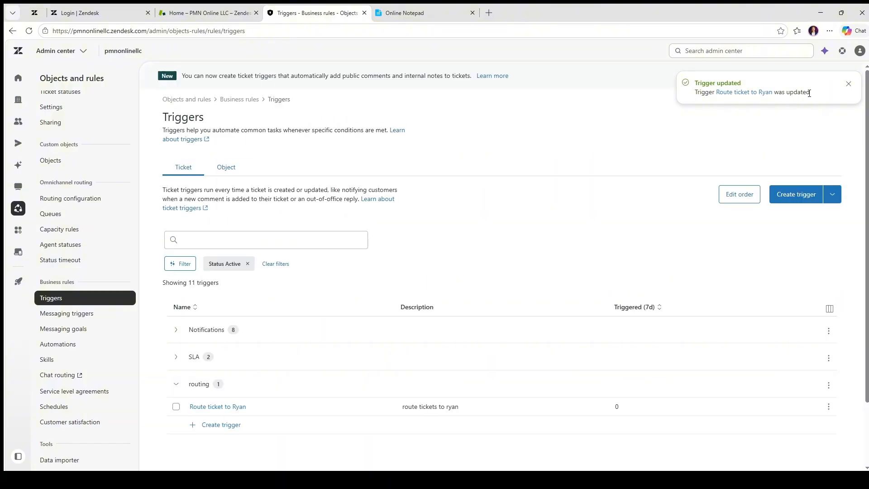
left_click_drag(826, 95, 678, 100)
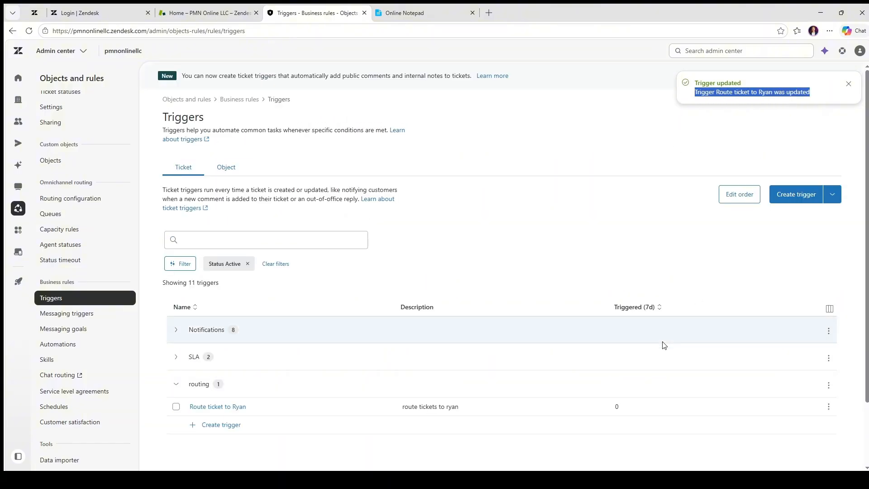
left_click(619, 187)
left_click(851, 84)
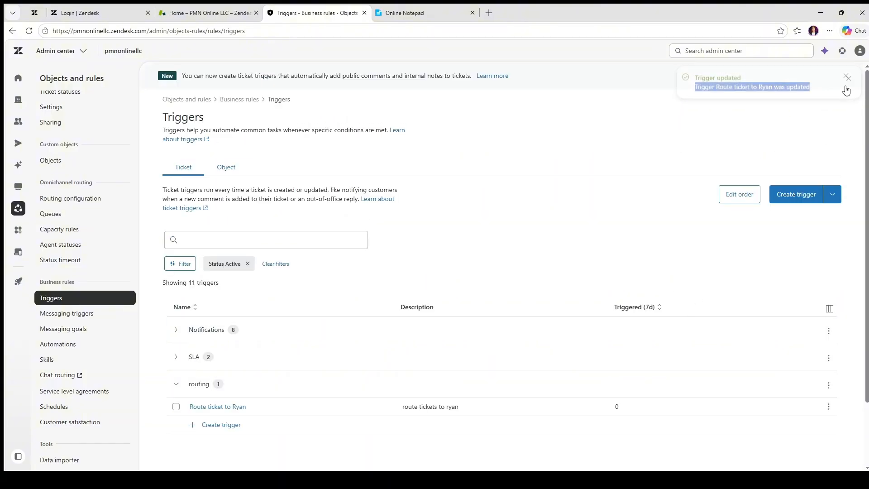
Open the SLA trigger "Set tickets with no priority to normal", review its conditions, actions and available options, and save it
scroll(520, 264, "down", 2)
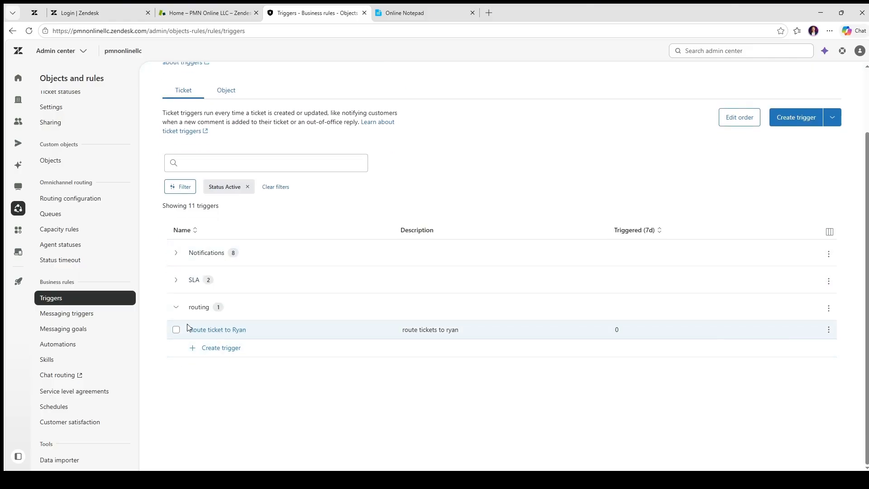
left_click(177, 307)
left_click(179, 281)
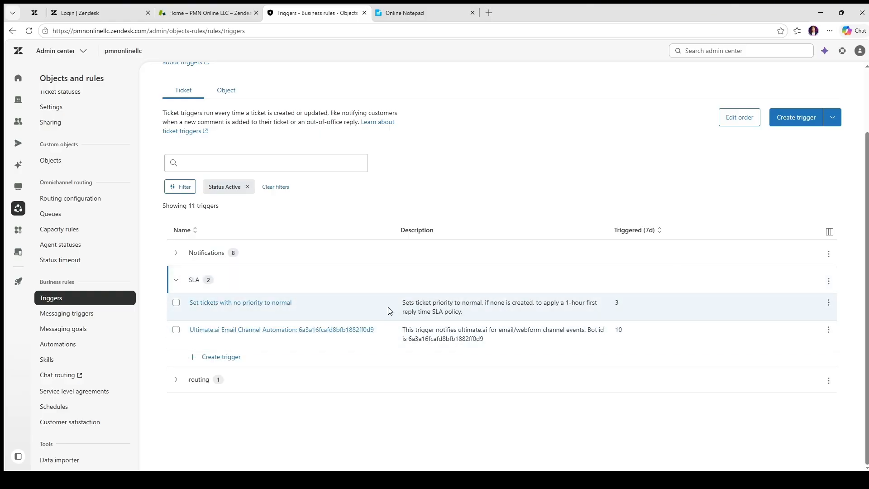
left_click(282, 308)
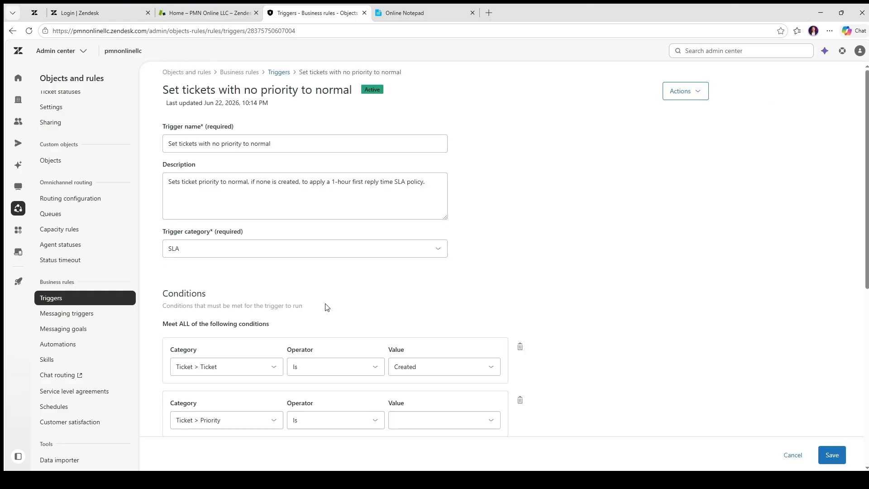
scroll(322, 306, "down", 3)
scroll(264, 285, "down", 3)
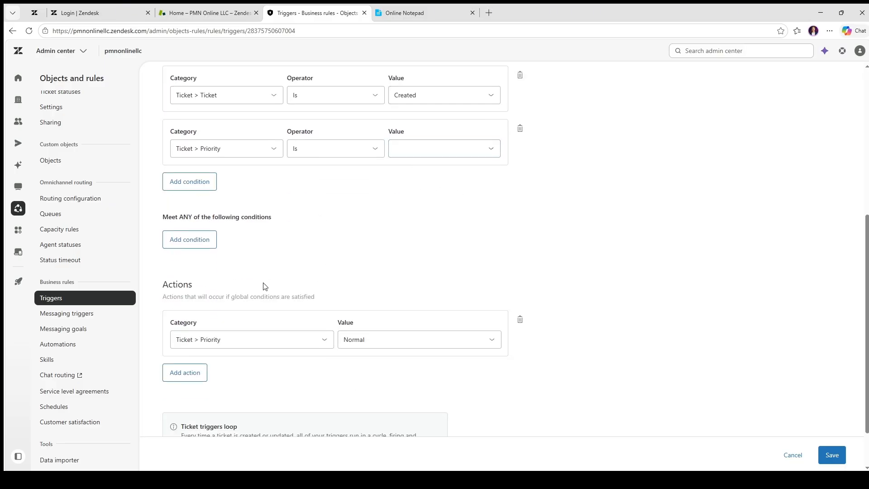
scroll(294, 277, "up", 6)
left_click(692, 93)
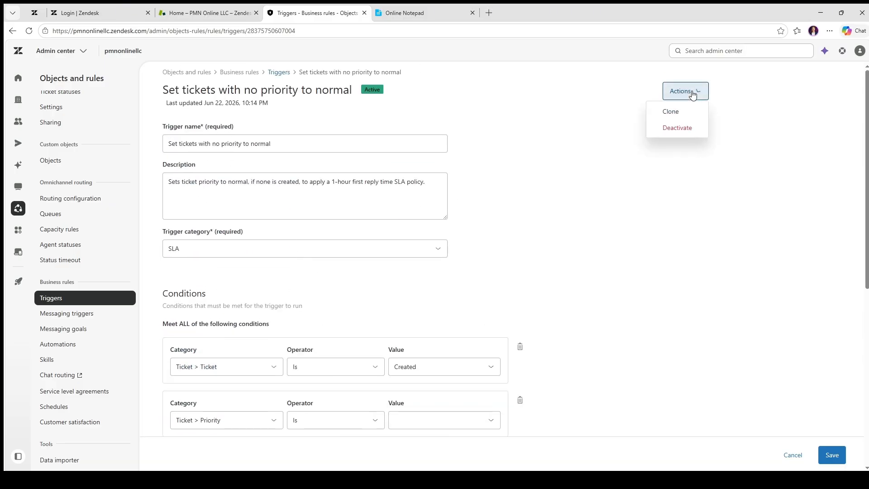
left_click(825, 457)
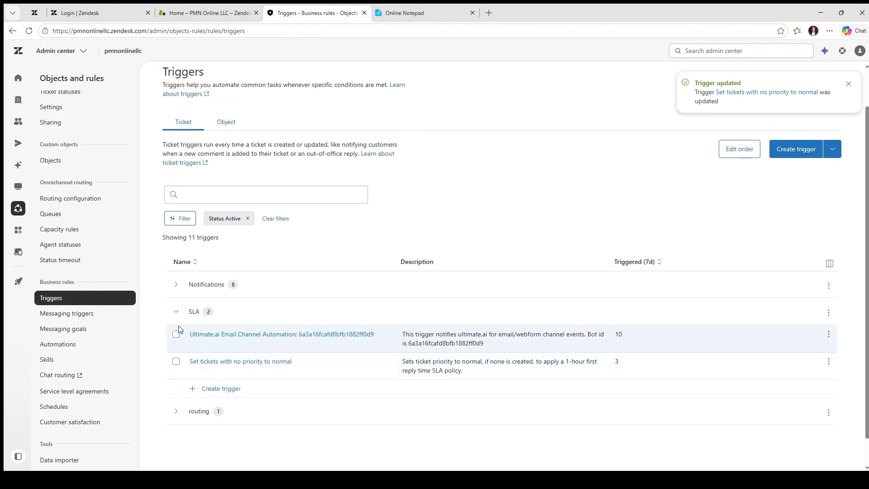
Collapse the SLA category and expand the Notifications category to show its ticket triggers
left_click(246, 312)
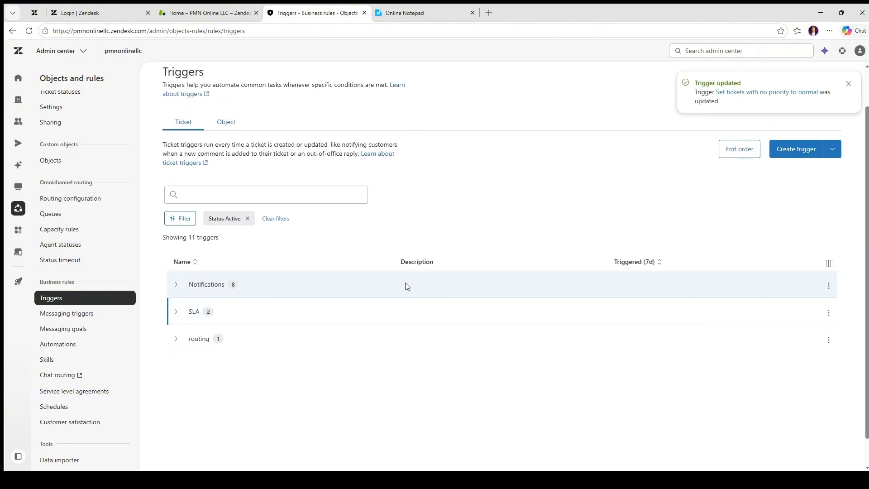
left_click(176, 284)
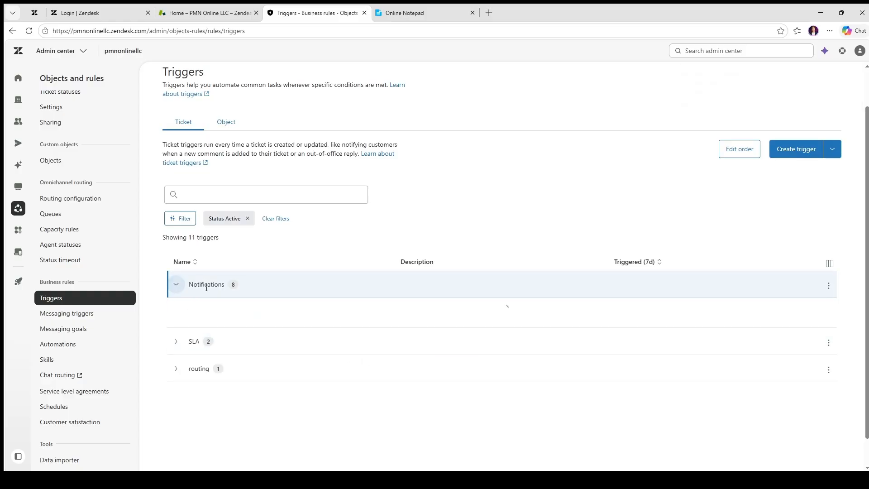
scroll(335, 303, "down", 3)
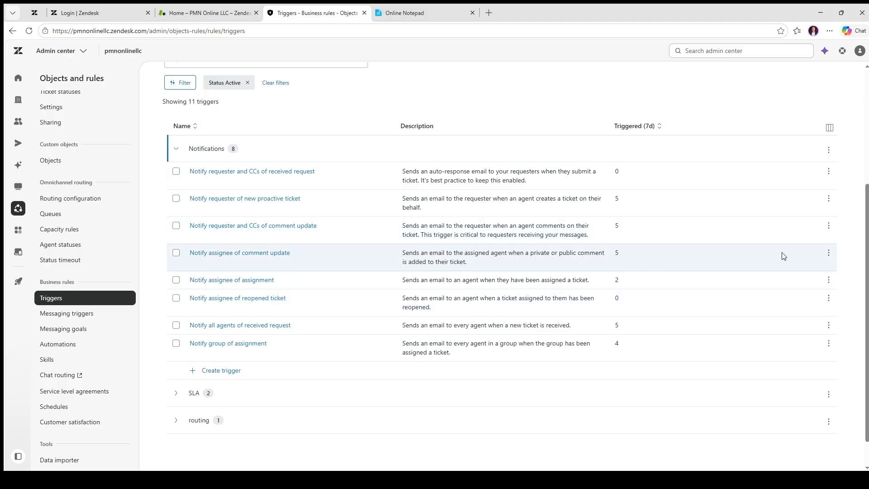
Open the "Notify assignee of comment update" trigger, review its details and conditions, and save it
left_click(247, 256)
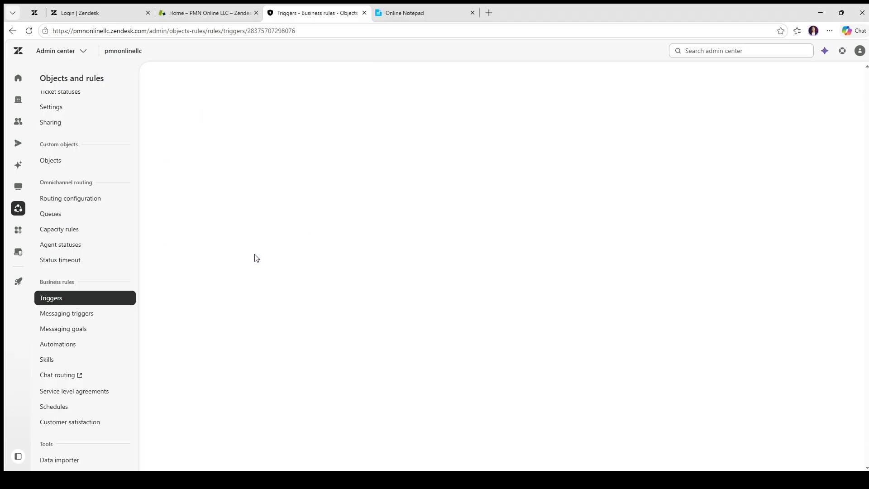
scroll(370, 254, "down", 4)
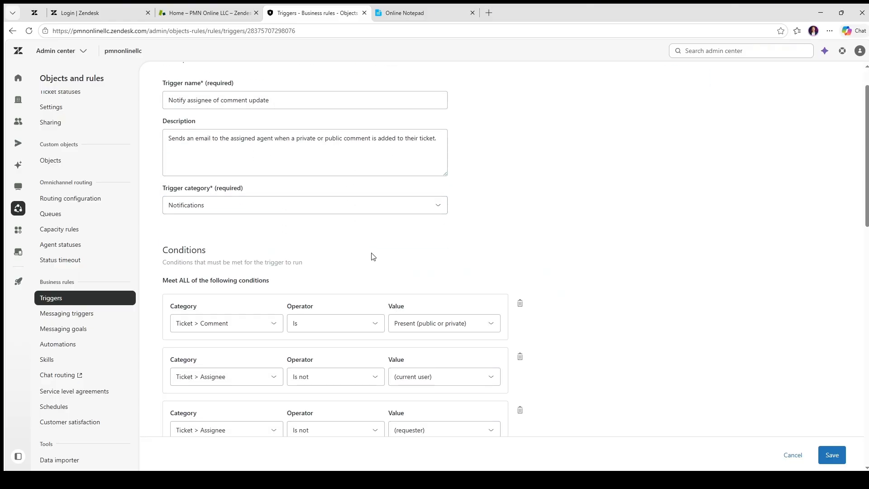
scroll(371, 269, "up", 4)
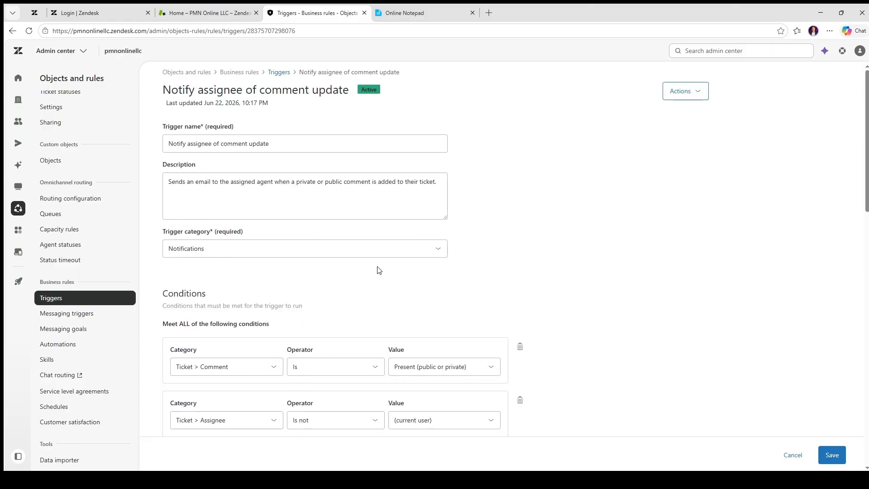
left_click(832, 455)
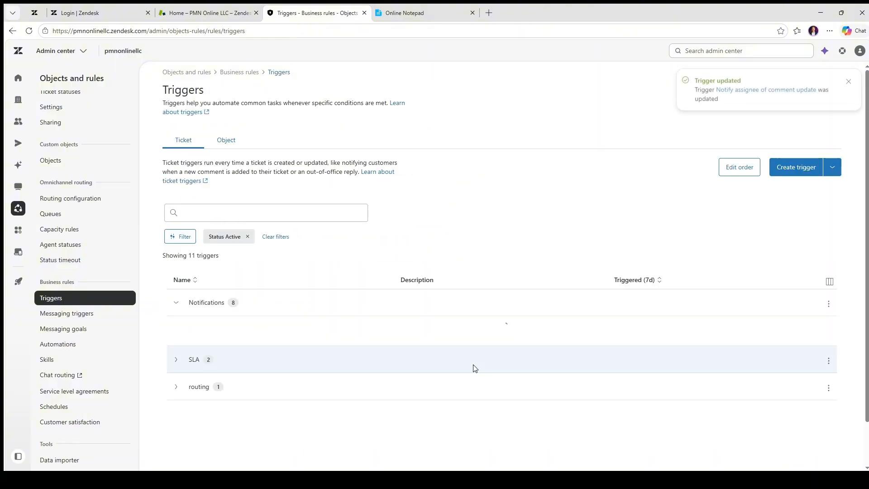